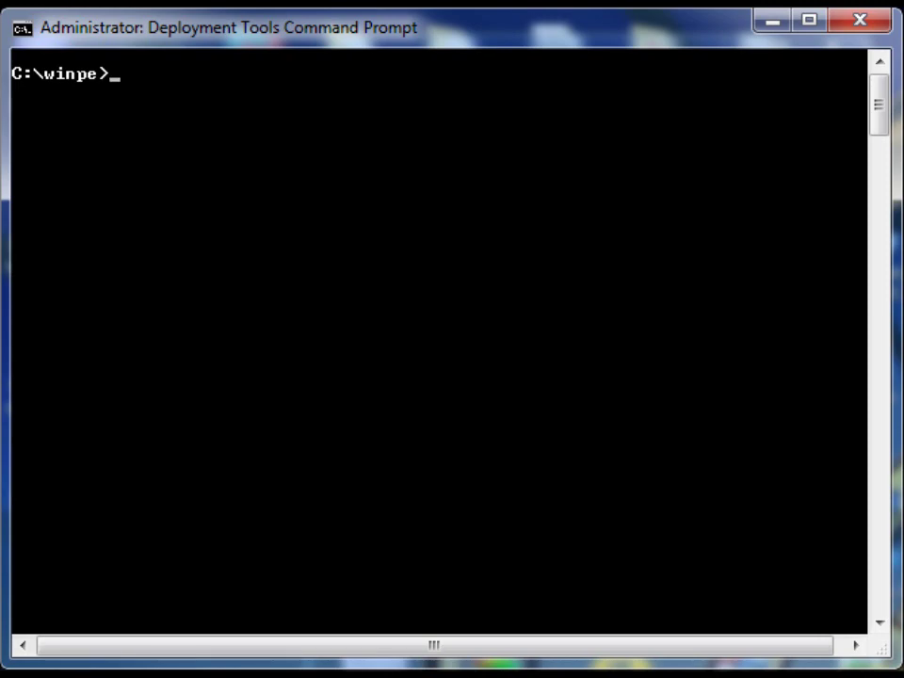
Bring the Explorer window forward and move up to the C:\winpe folder
{"action": "left_click", "coordinate": [348, 659]}
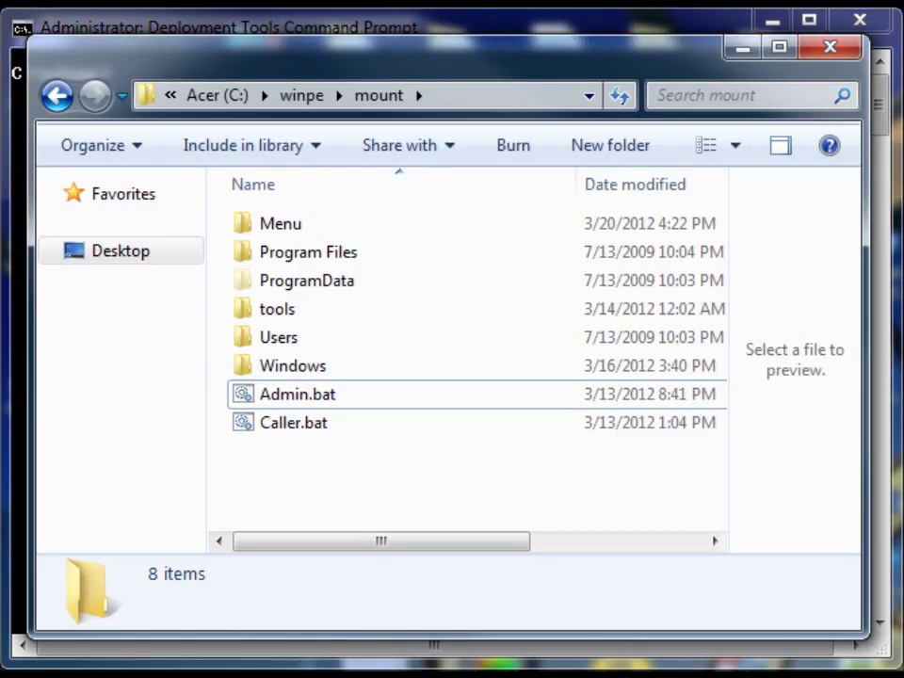
{"action": "left_click", "coordinate": [302, 96]}
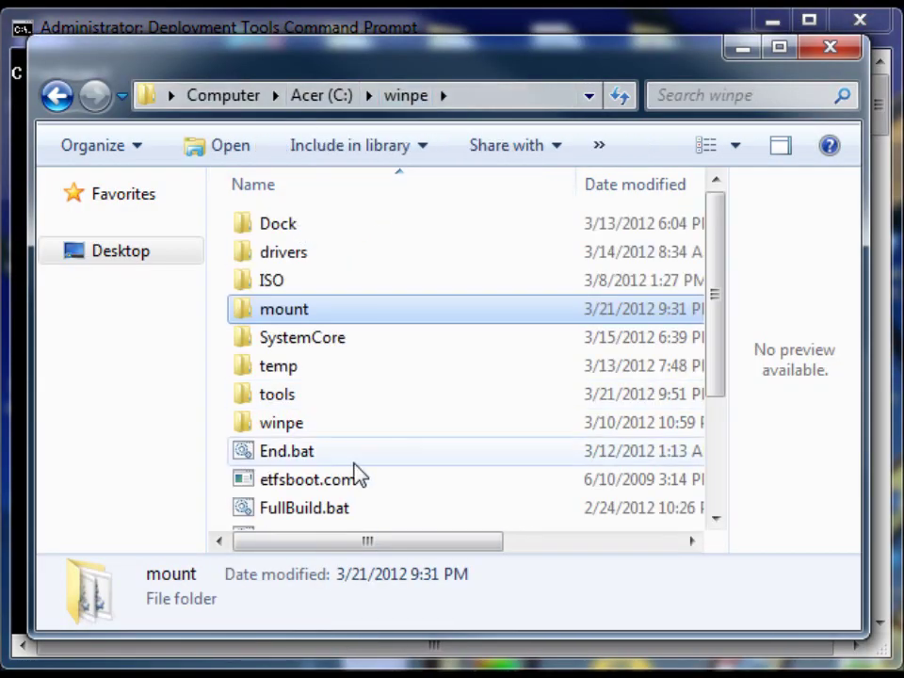
{"action": "left_click", "coordinate": [356, 462]}
{"action": "scroll", "coordinate": [356, 479], "scroll_direction": "down", "scroll_amount": 3}
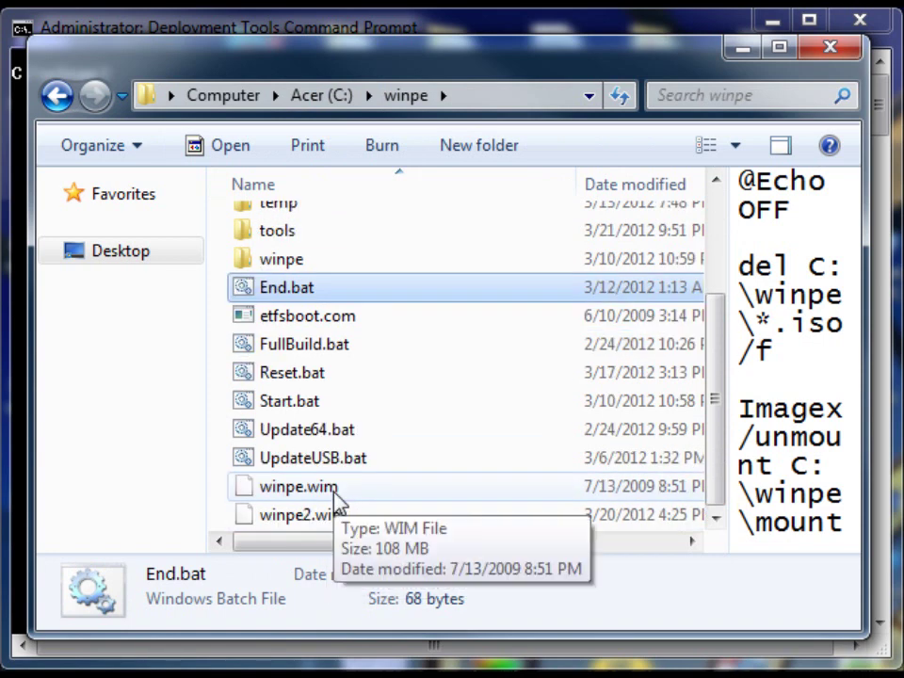
Compare winpe.wim (108 MB) with winpe2.wim (125 MB) in the details pane
{"action": "left_click", "coordinate": [333, 490]}
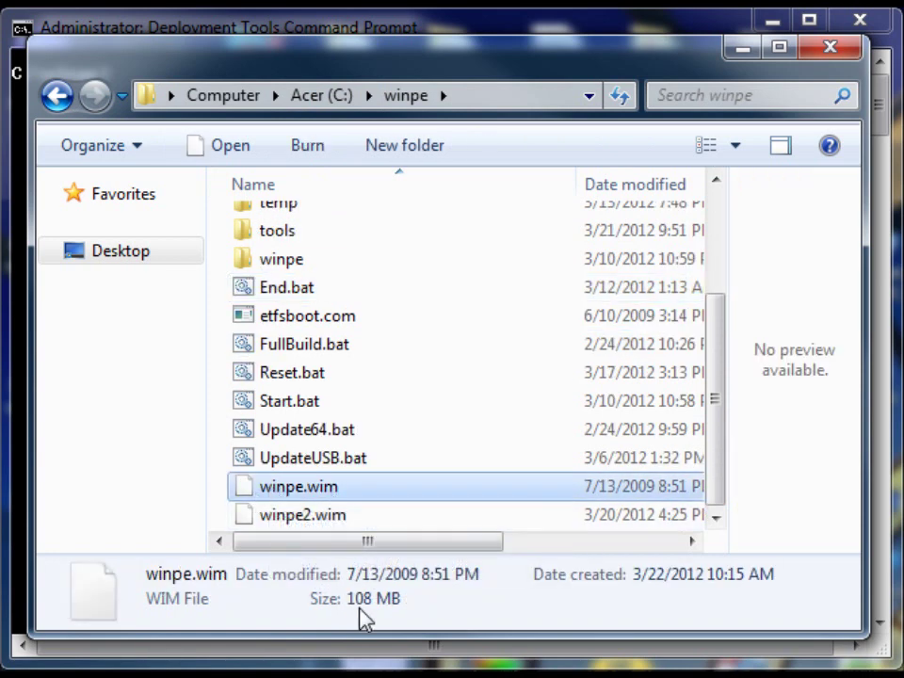
{"action": "left_click", "coordinate": [279, 493]}
{"action": "left_click", "coordinate": [273, 520]}
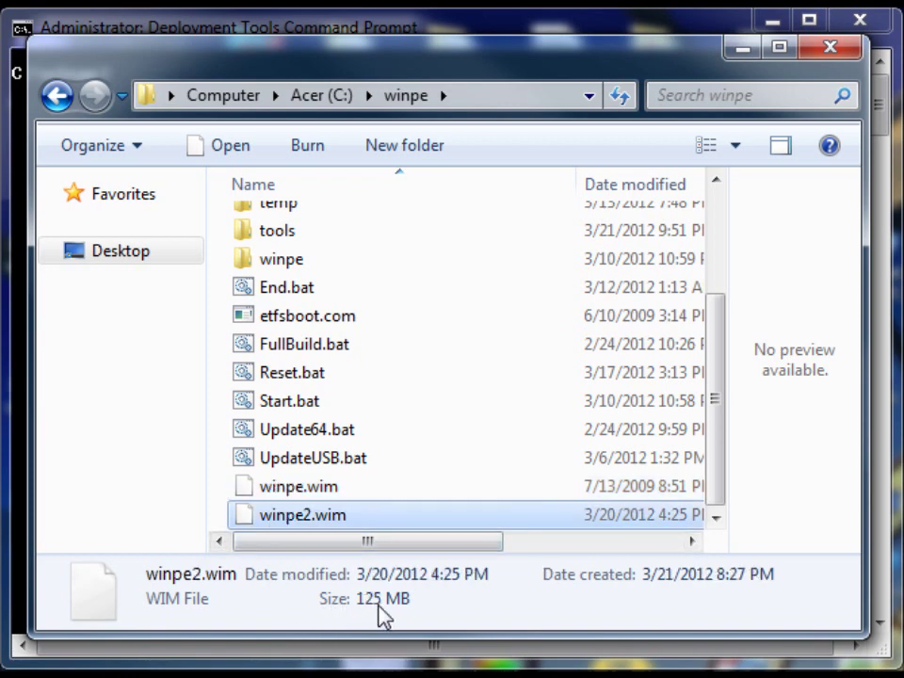
{"action": "left_click_drag", "start_coordinate": [721, 433], "coordinate": [713, 288]}
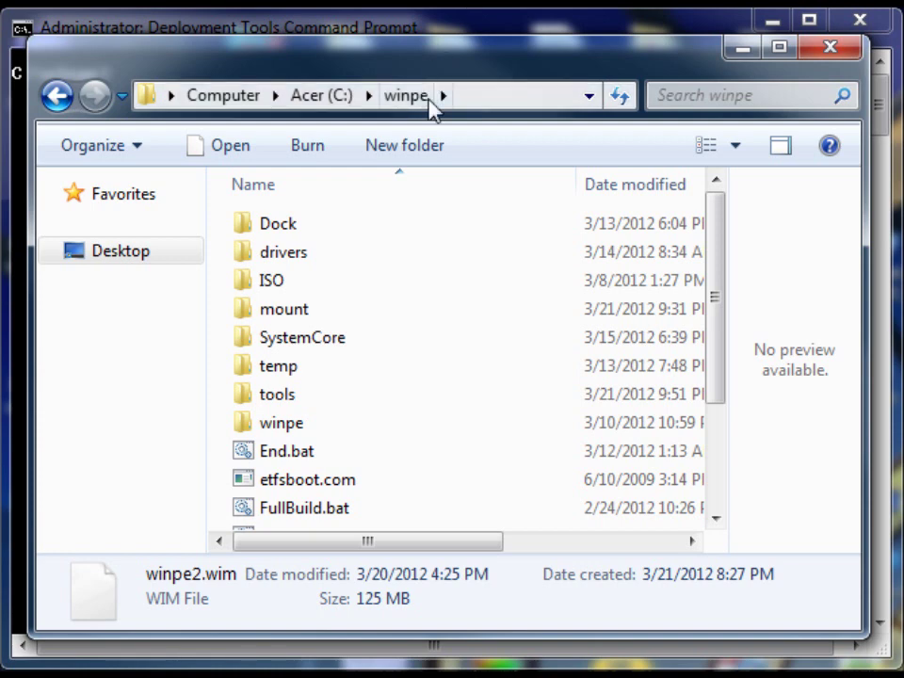
{"action": "left_click_drag", "start_coordinate": [712, 281], "coordinate": [710, 178]}
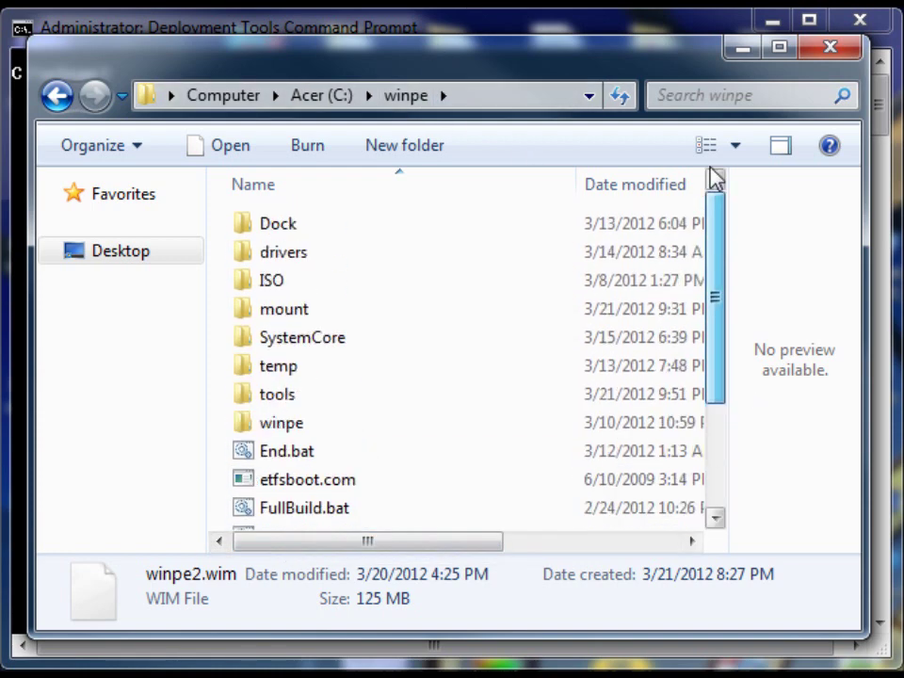
Open the mount folder and review its 8 items, including Program Files, Users and Windows
{"action": "left_click", "coordinate": [282, 312]}
{"action": "double_click", "coordinate": [283, 313]}
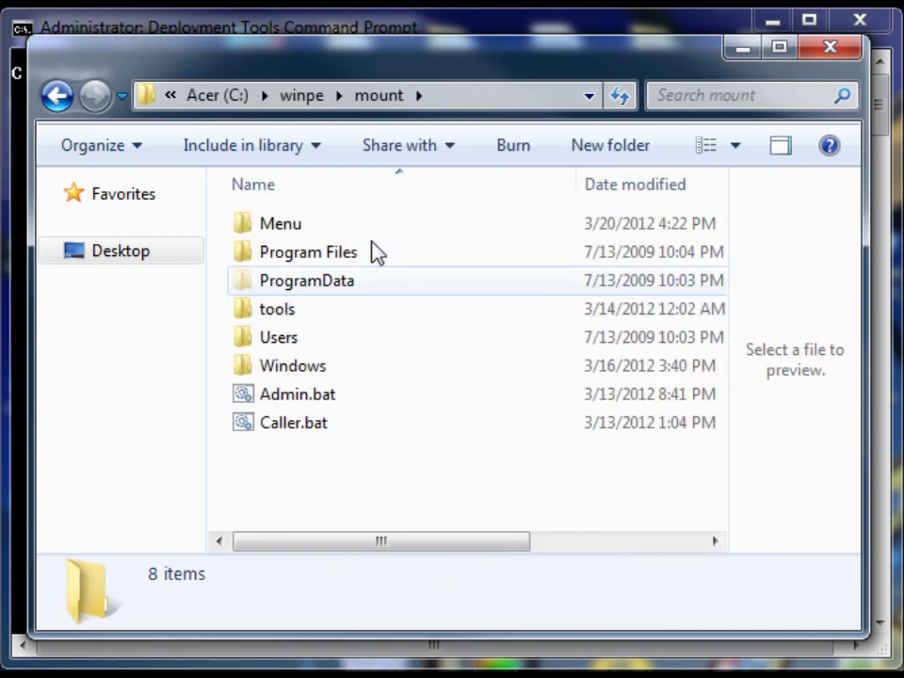
{"action": "left_click_drag", "start_coordinate": [329, 481], "coordinate": [230, 218]}
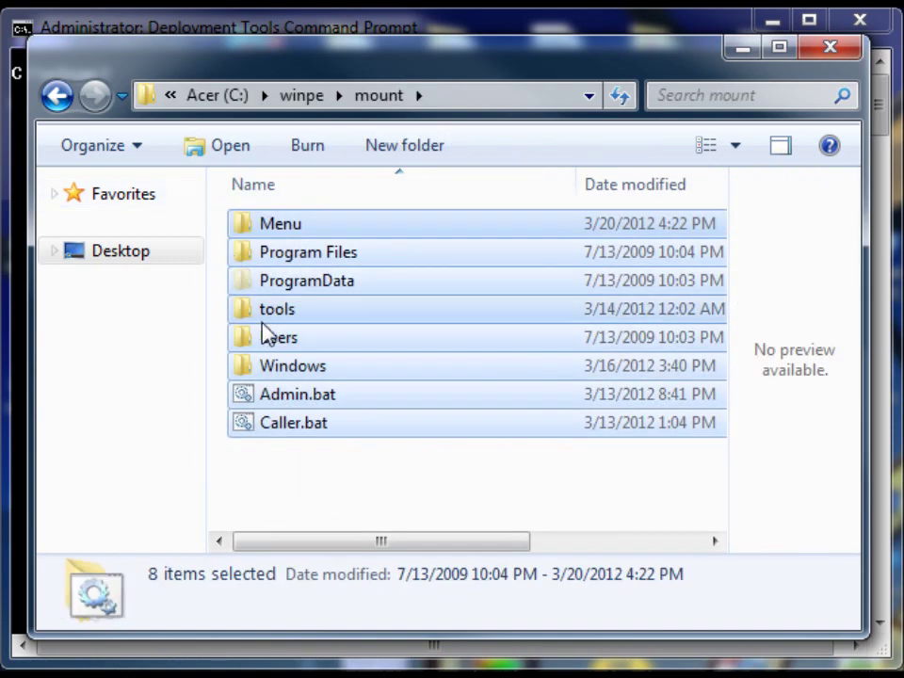
{"action": "left_click", "coordinate": [284, 313]}
{"action": "left_click", "coordinate": [299, 443]}
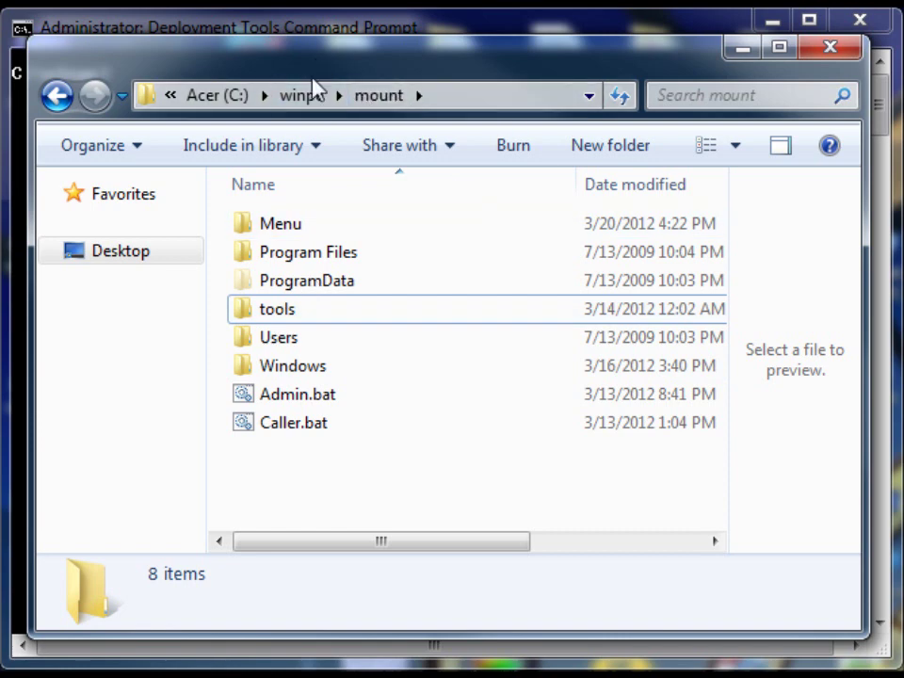
{"action": "left_click", "coordinate": [313, 30]}
Enter and run imagex /append C:\winpe\mount C:\winpe\winpe.wim "modified winpe"
{"action": "type", "text": "imaxe"}
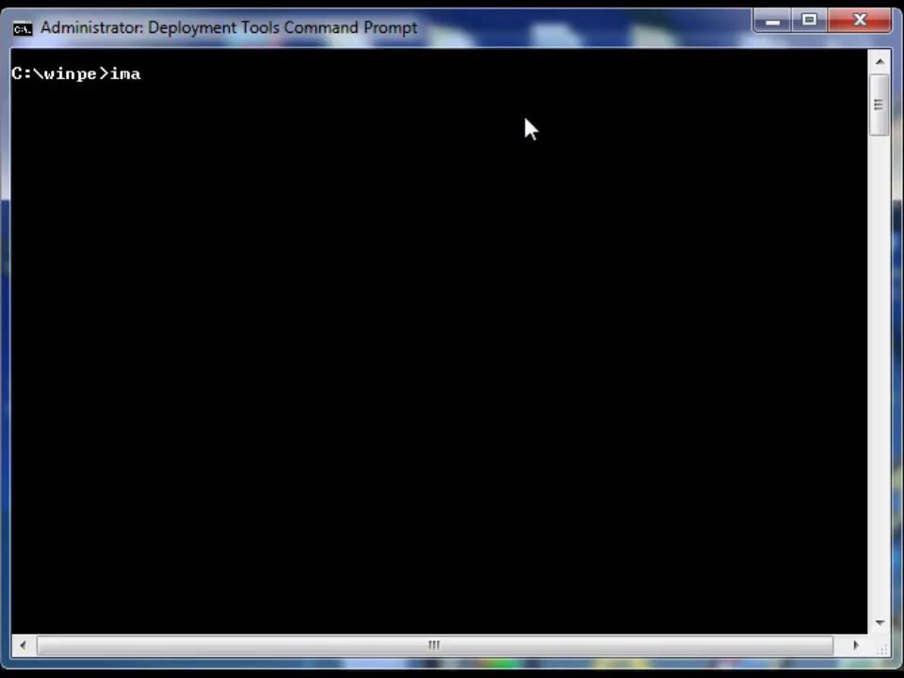
{"action": "key", "text": "BackSpace"}
{"action": "key", "text": "BackSpace"}
{"action": "type", "text": "gex /append"}
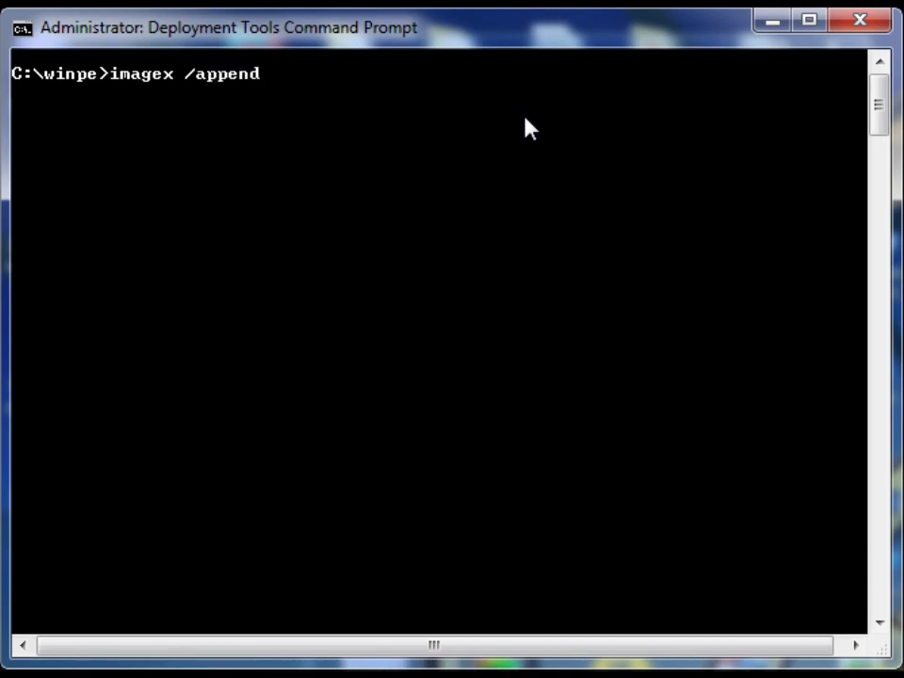
{"action": "type", "text": "C:\\winpe\\mount "}
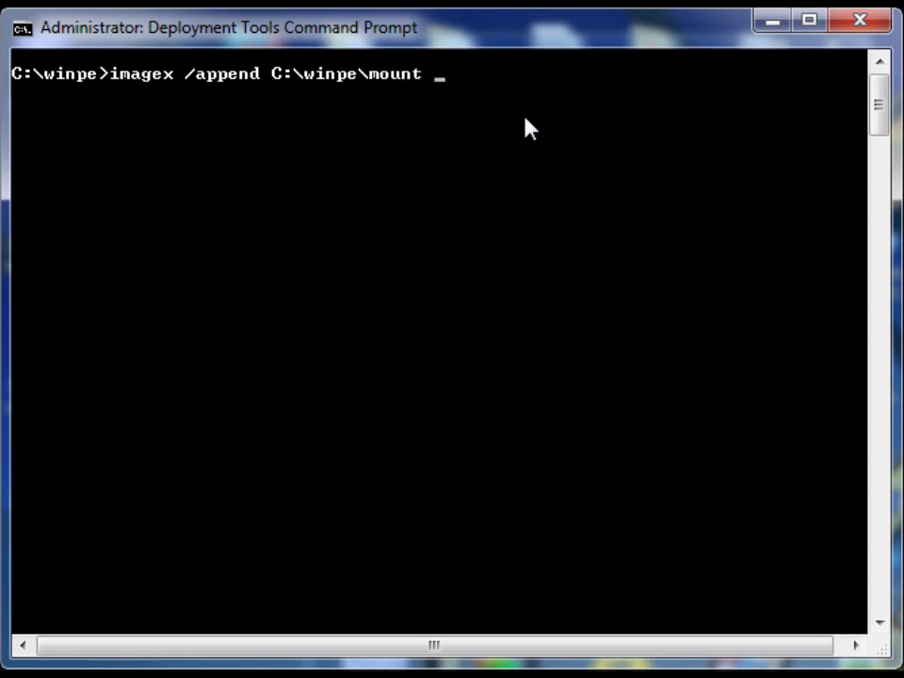
{"action": "type", "text": "C:w"}
{"action": "key", "text": "BackSpace"}
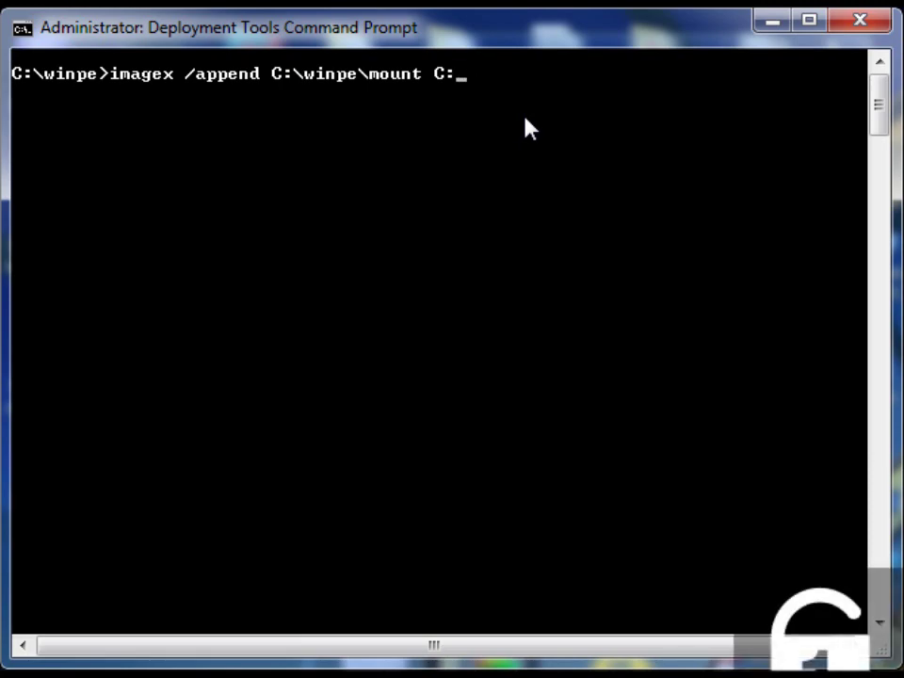
{"action": "type", "text": "\\winpe\\"}
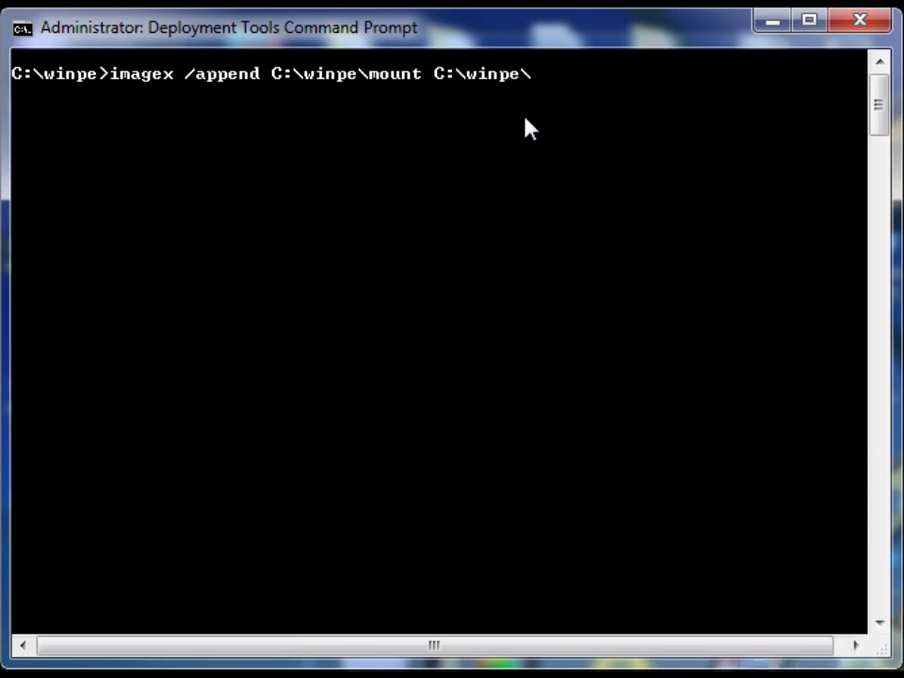
{"action": "type", "text": "winpe"}
{"action": "key", "text": "Tab"}
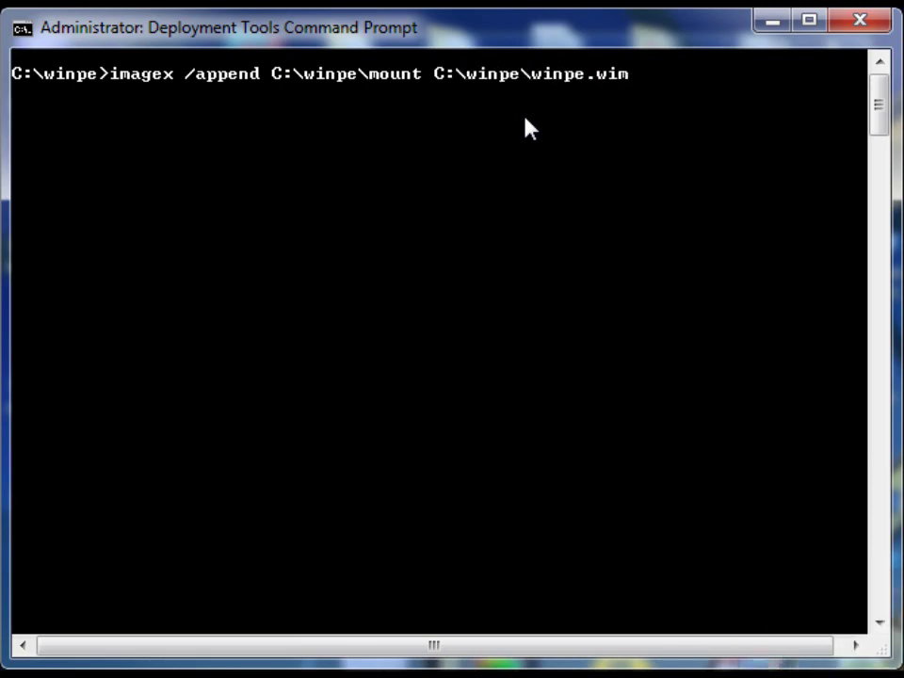
{"action": "key", "text": "Tab"}
{"action": "key", "text": "shift+Tab"}
{"action": "type", "text": "\"modified winpe\""}
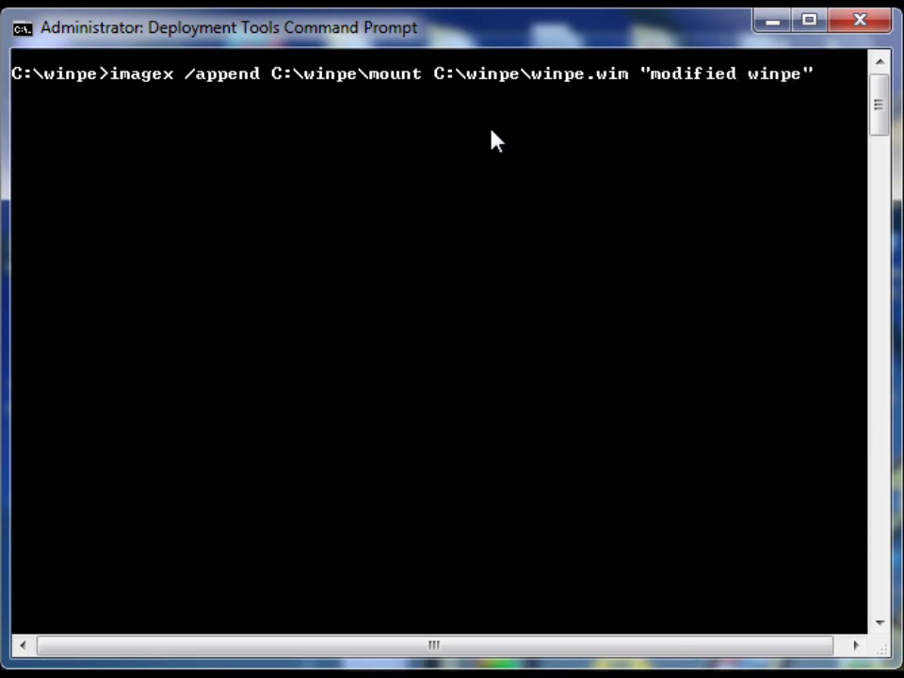
{"action": "key", "text": "Return"}
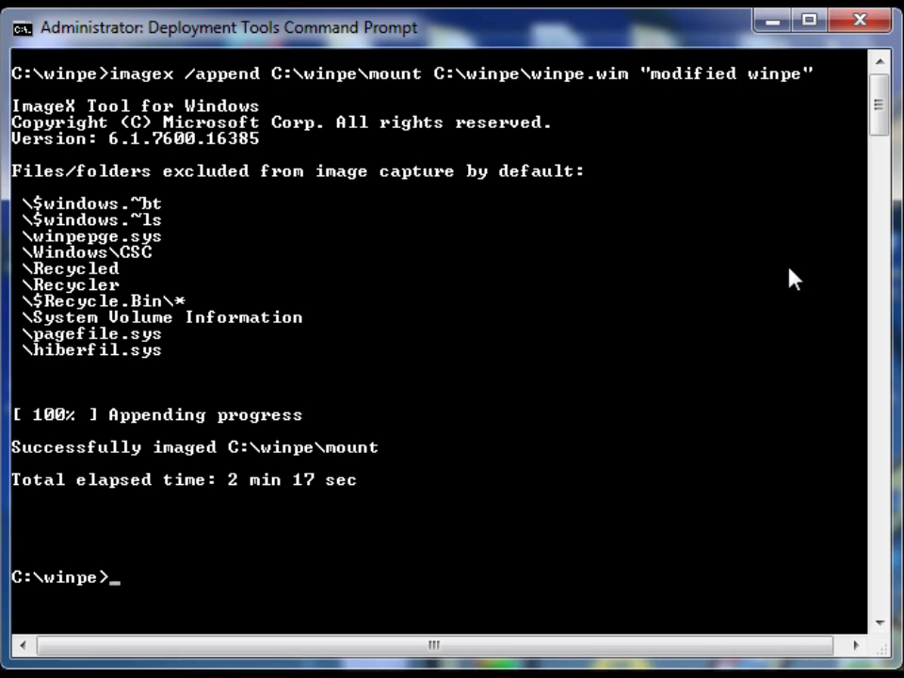
After the append reaches 100%, switch back to the mount folder's Explorer window
{"action": "key", "text": "alt+Tab"}
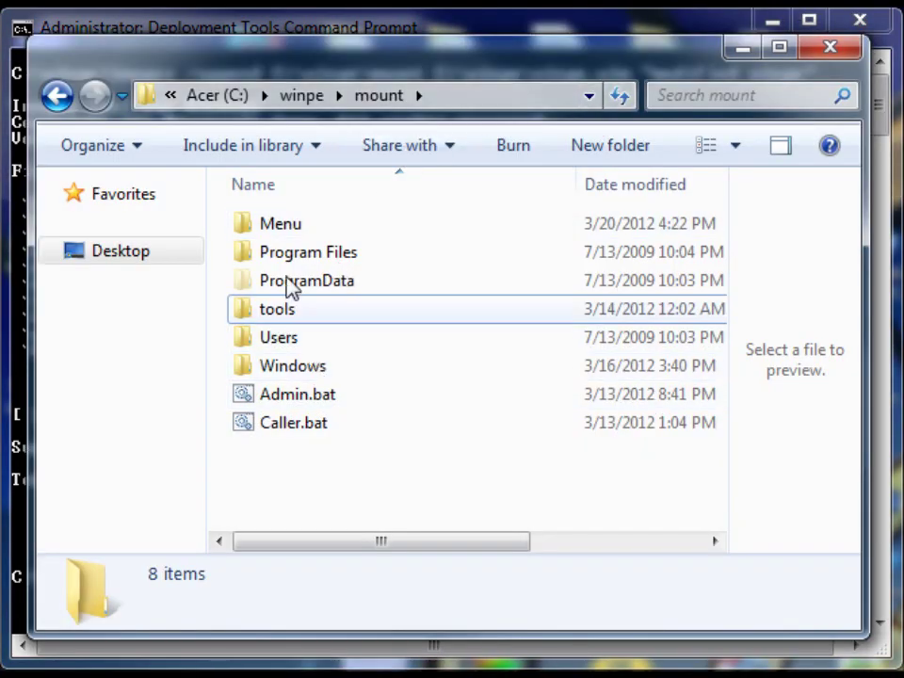
Return to C:\winpe and confirm winpe.wim grew to 129 MB, above winpe2.wim's 125 MB
{"action": "left_click", "coordinate": [300, 97]}
{"action": "left_click", "coordinate": [337, 338]}
{"action": "scroll", "coordinate": [343, 341], "scroll_direction": "down", "scroll_amount": 2}
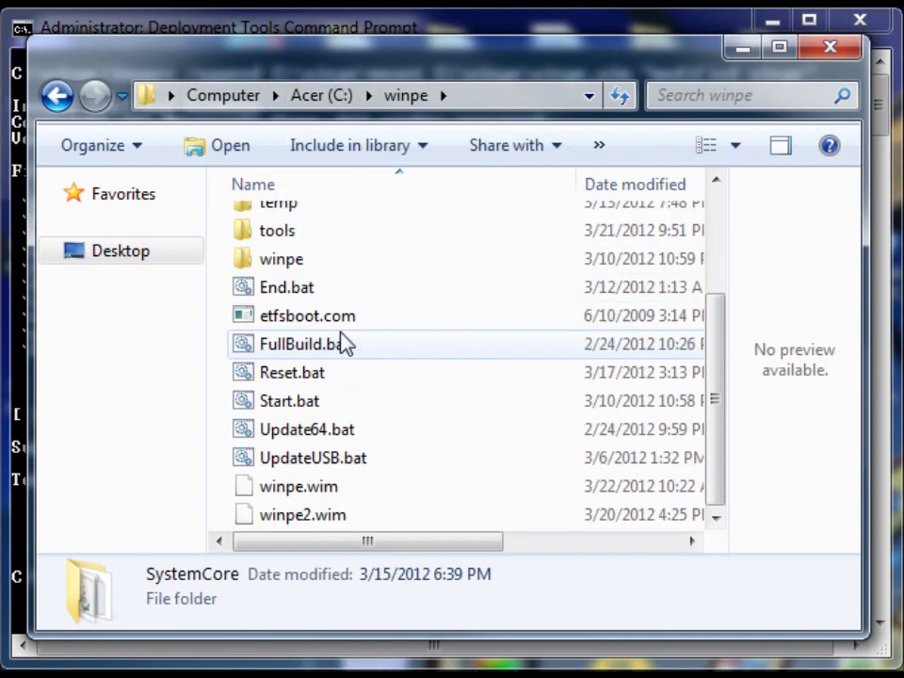
{"action": "left_click", "coordinate": [297, 489]}
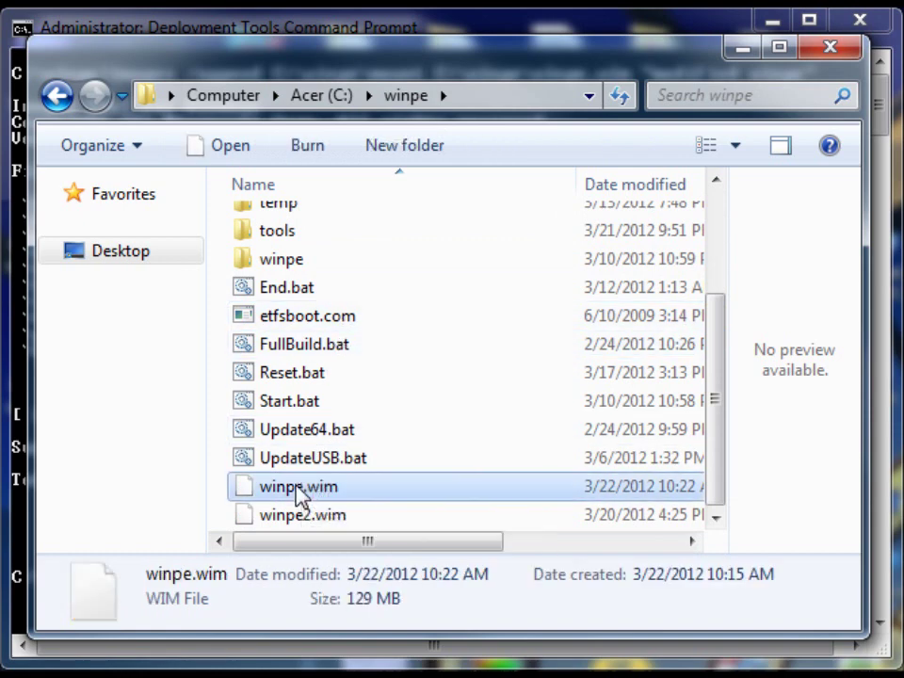
{"action": "left_click", "coordinate": [291, 516]}
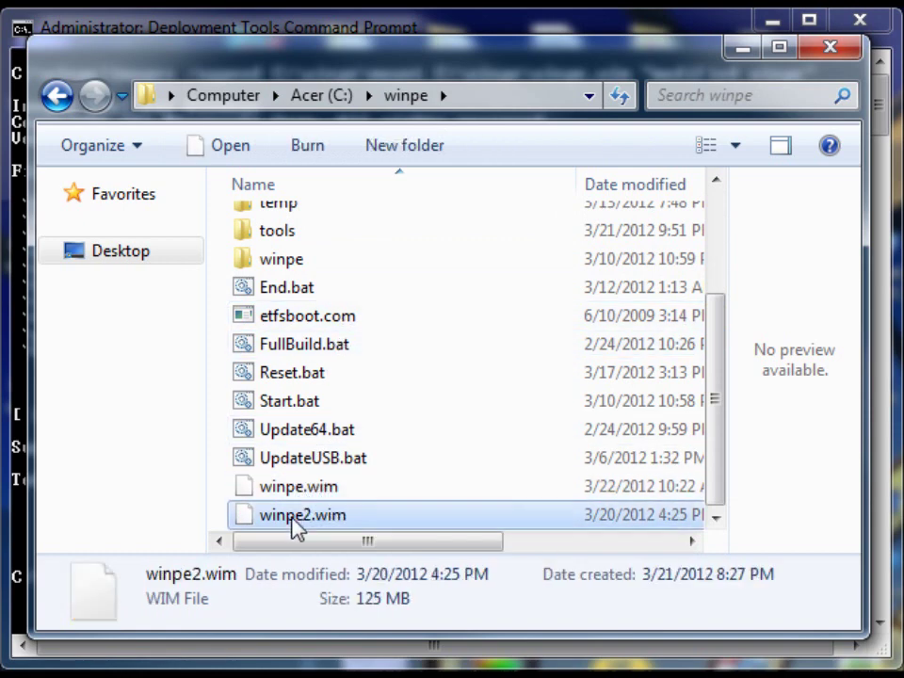
{"action": "left_click", "coordinate": [287, 489]}
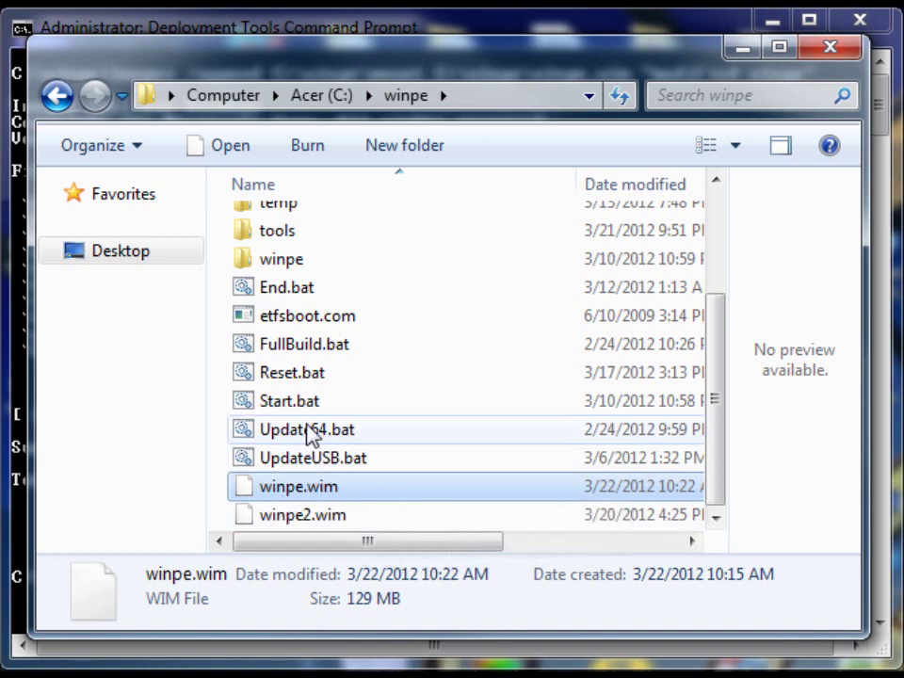
Run imagex /info C:\winpe\winpe.wim to list its images, including "modified winpe"
{"action": "left_click", "coordinate": [339, 32]}
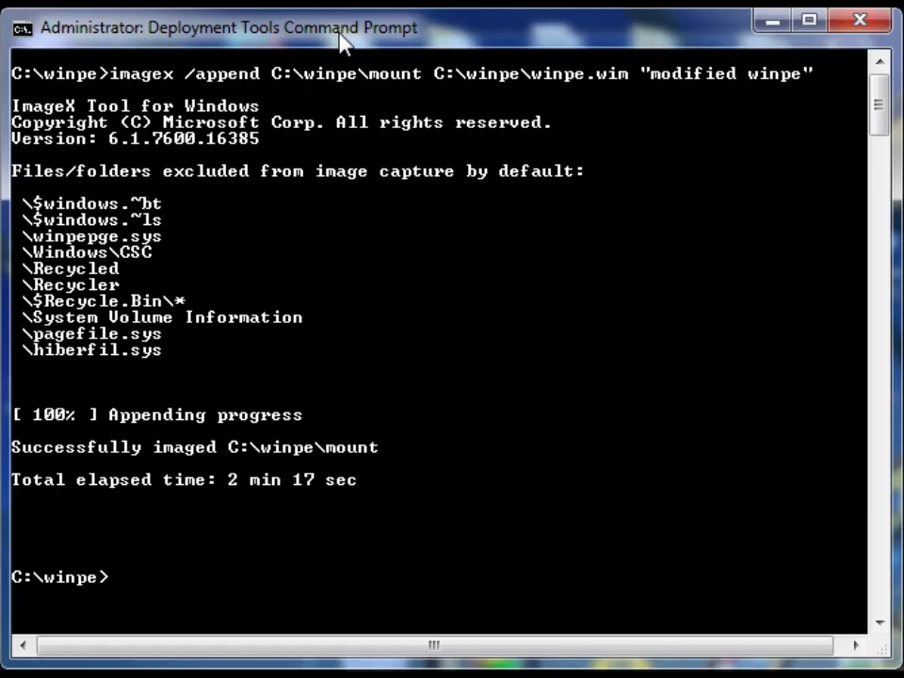
{"action": "type", "text": "imax"}
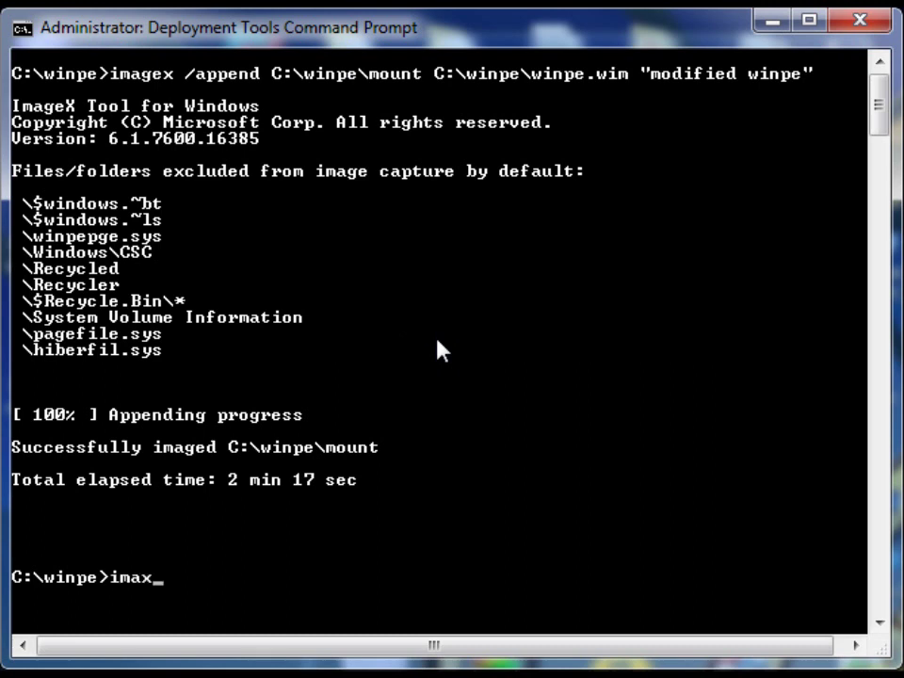
{"action": "key", "text": "BackSpace"}
{"action": "type", "text": "gex /info C:\\winop"}
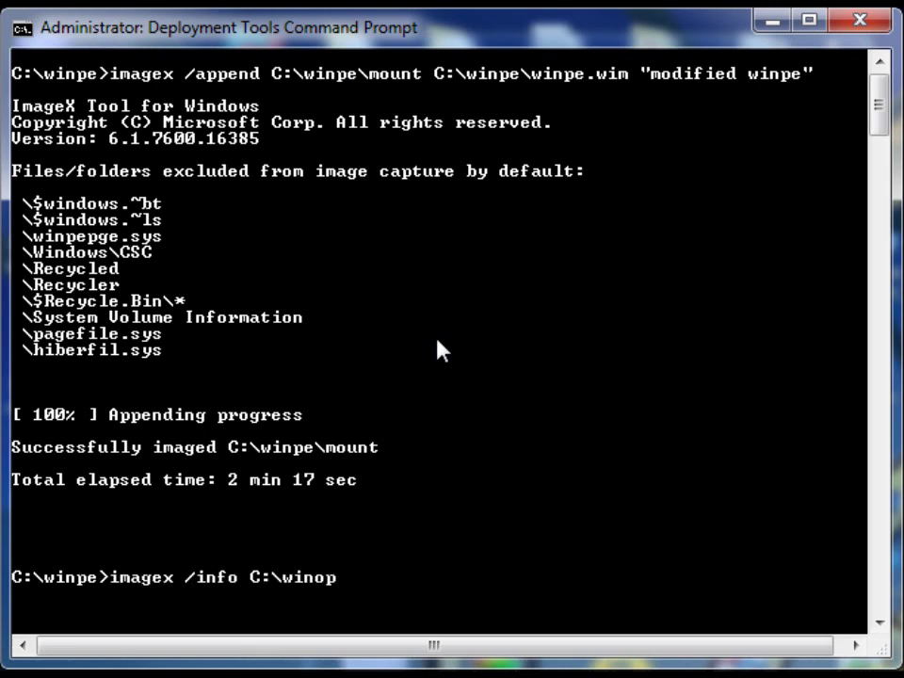
{"action": "key", "text": "BackSpace"}
{"action": "key", "text": "BackSpace"}
{"action": "type", "text": "pe\\win"}
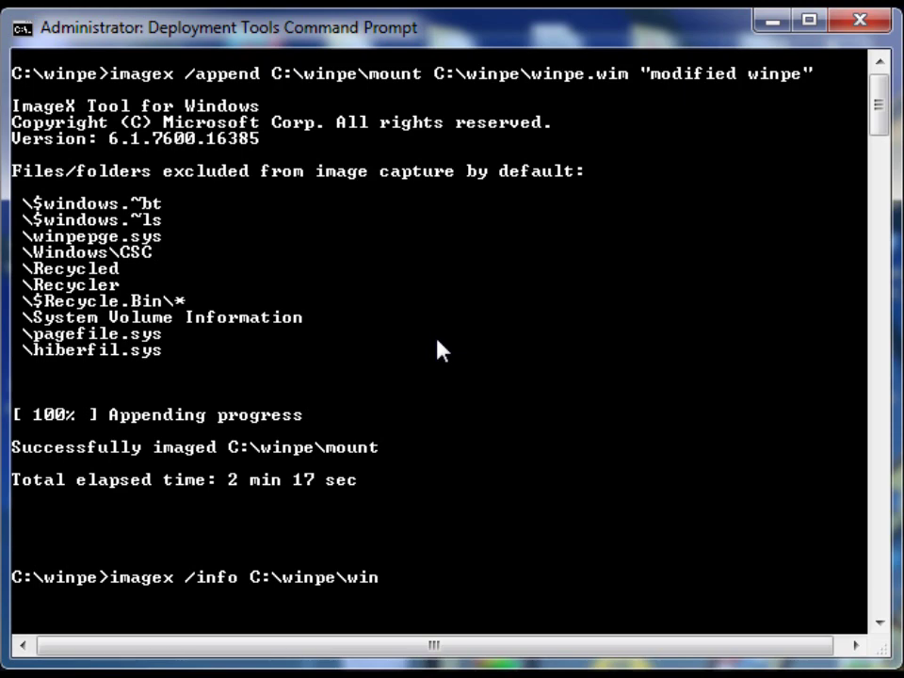
{"action": "type", "text": "pe.wim"}
{"action": "key", "text": "Return"}
{"action": "left_click", "coordinate": [437, 337]}
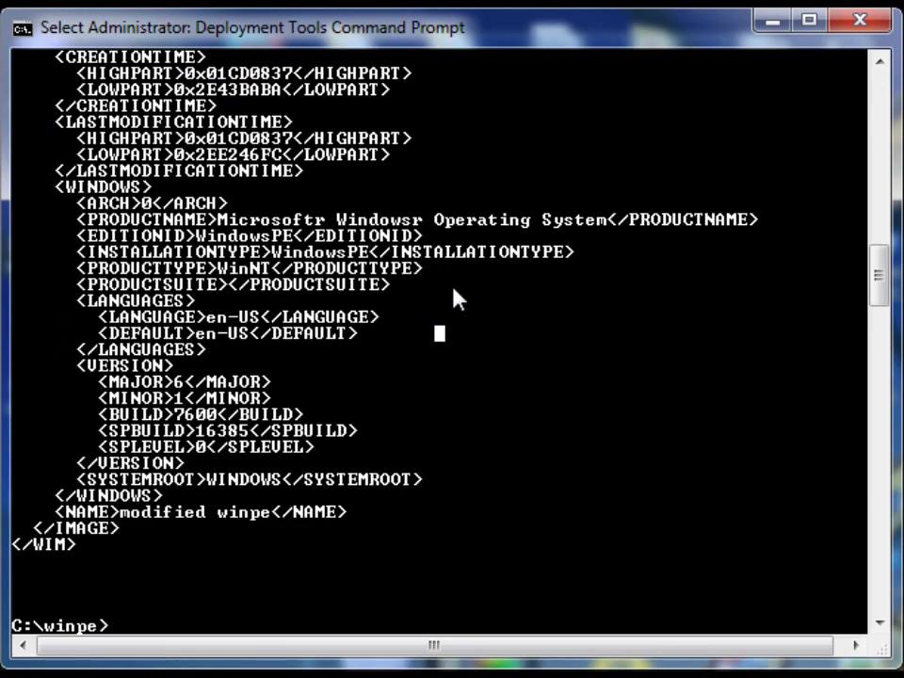
{"action": "scroll", "coordinate": [453, 299], "scroll_direction": "up", "scroll_amount": 15}
{"action": "scroll", "coordinate": [441, 318], "scroll_direction": "up", "scroll_amount": 1}
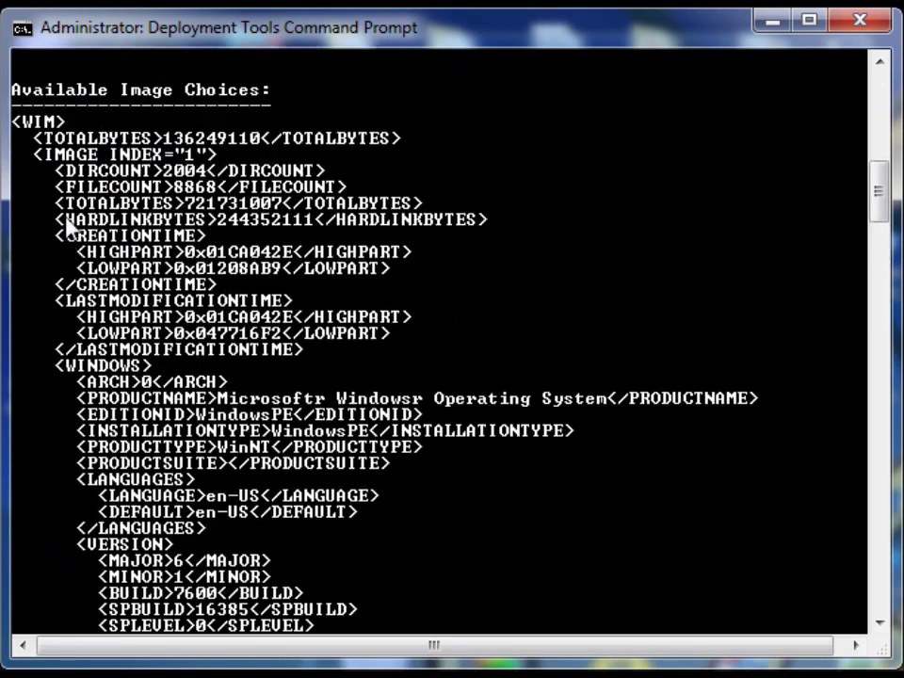
{"action": "left_click_drag", "start_coordinate": [38, 153], "coordinate": [219, 158]}
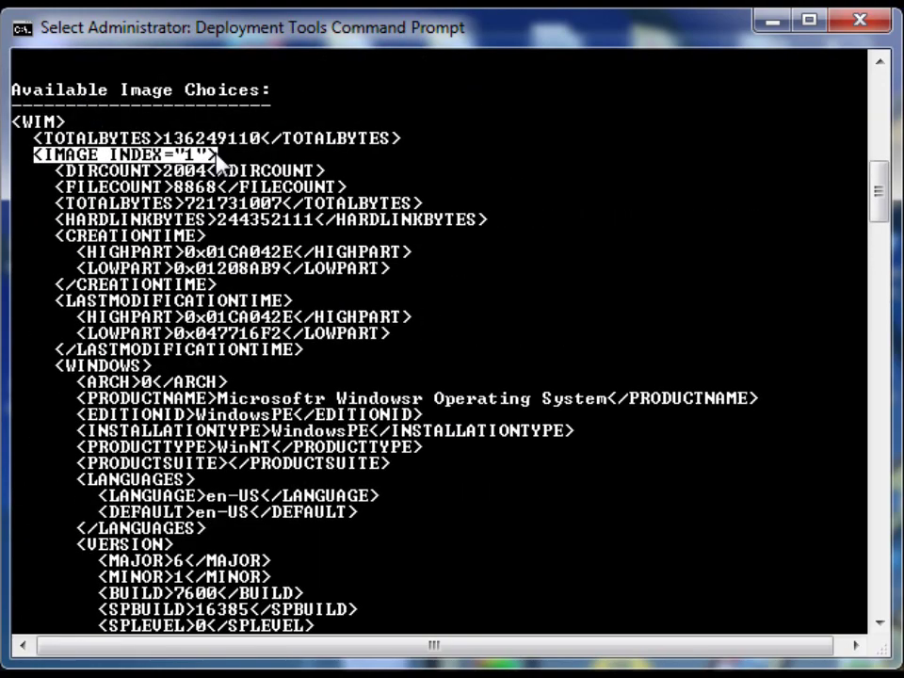
{"action": "left_click", "coordinate": [216, 168]}
{"action": "scroll", "coordinate": [236, 282], "scroll_direction": "down", "scroll_amount": 7}
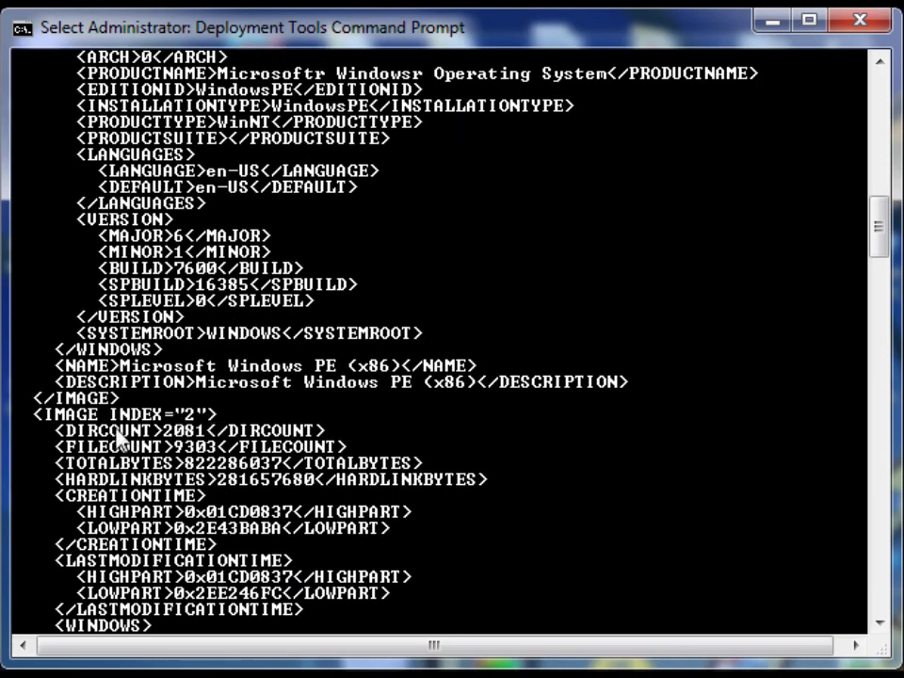
{"action": "left_click_drag", "start_coordinate": [36, 415], "coordinate": [215, 421]}
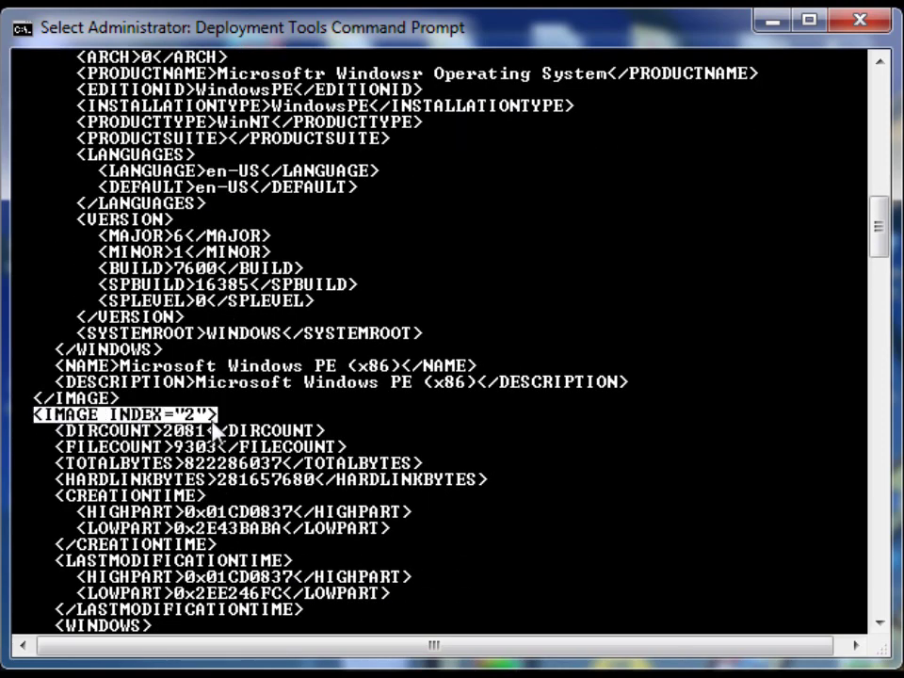
{"action": "left_click", "coordinate": [265, 400]}
{"action": "scroll", "coordinate": [264, 410], "scroll_direction": "down", "scroll_amount": 4}
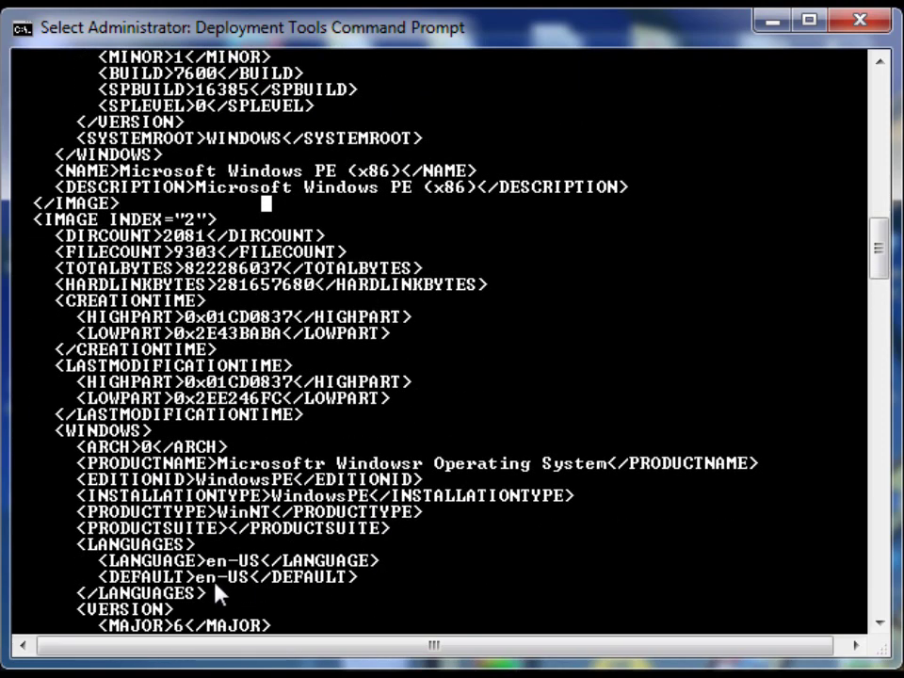
{"action": "scroll", "coordinate": [236, 556], "scroll_direction": "down", "scroll_amount": 4}
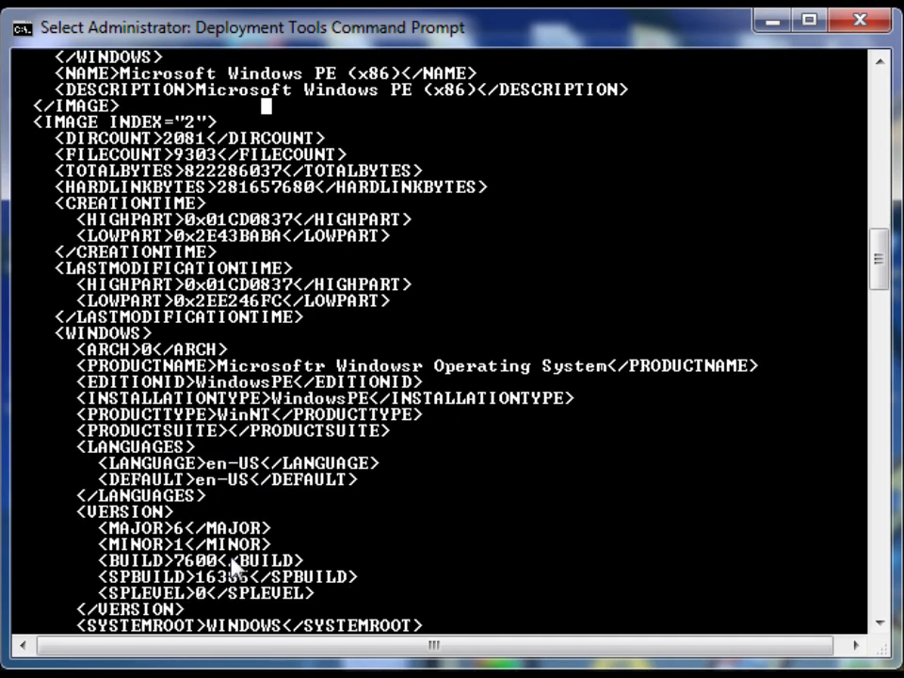